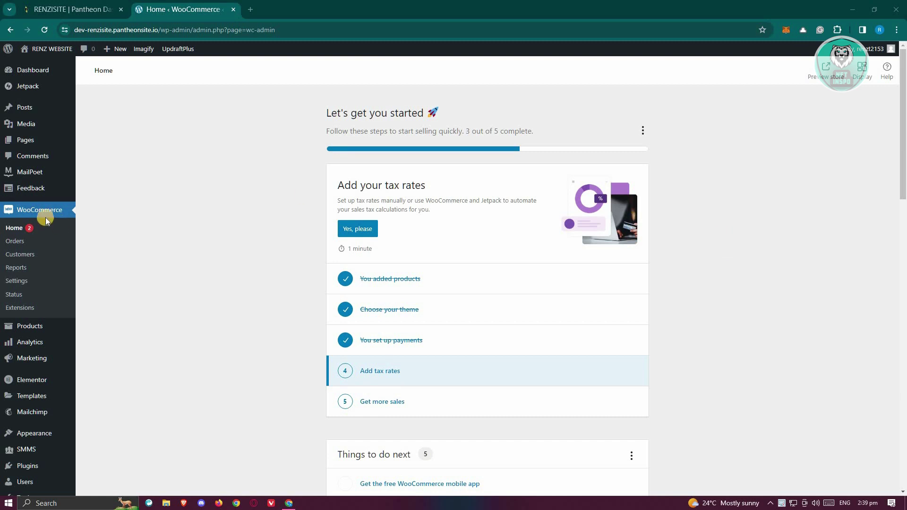
Step: Show the WooCommerce Status page's Tools tab with transient-clearing and lookup-table tools
{"action": "left_click", "coordinate": [17, 296]}
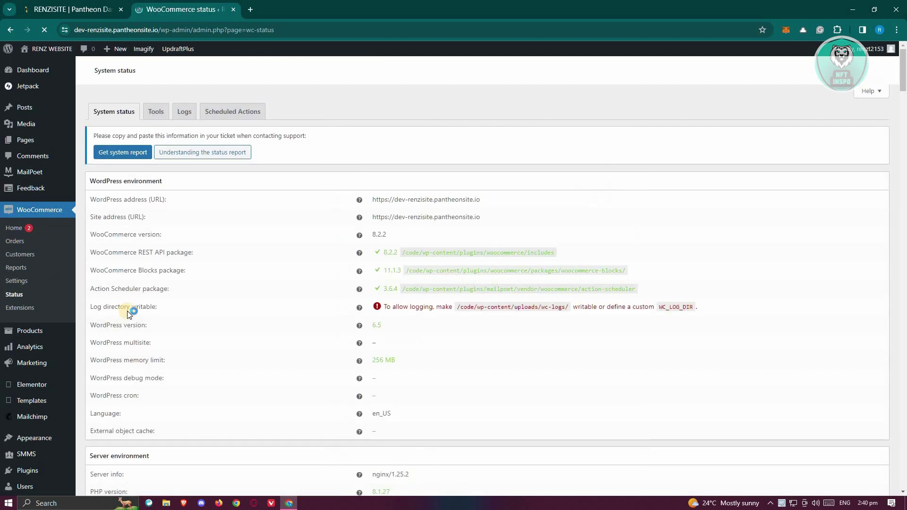
{"action": "left_click", "coordinate": [157, 119]}
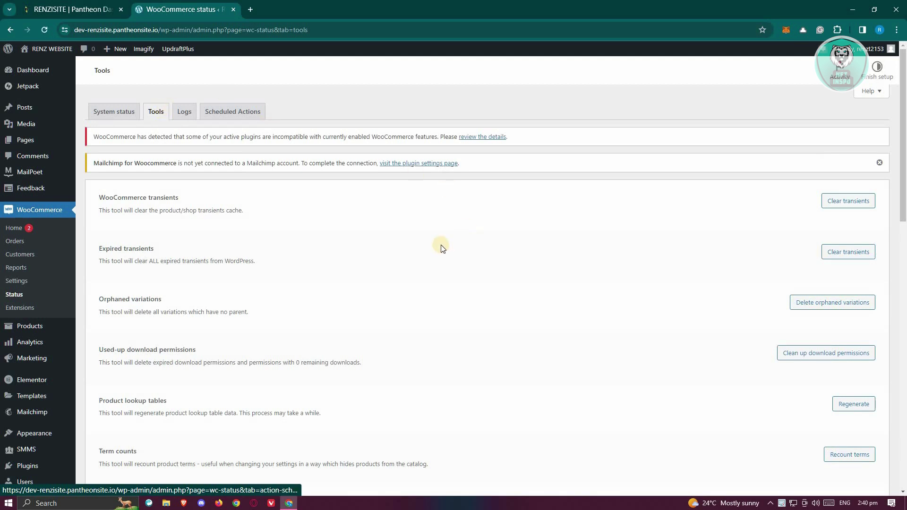
{"action": "scroll", "coordinate": [474, 243], "scroll_direction": "down", "scroll_amount": 2}
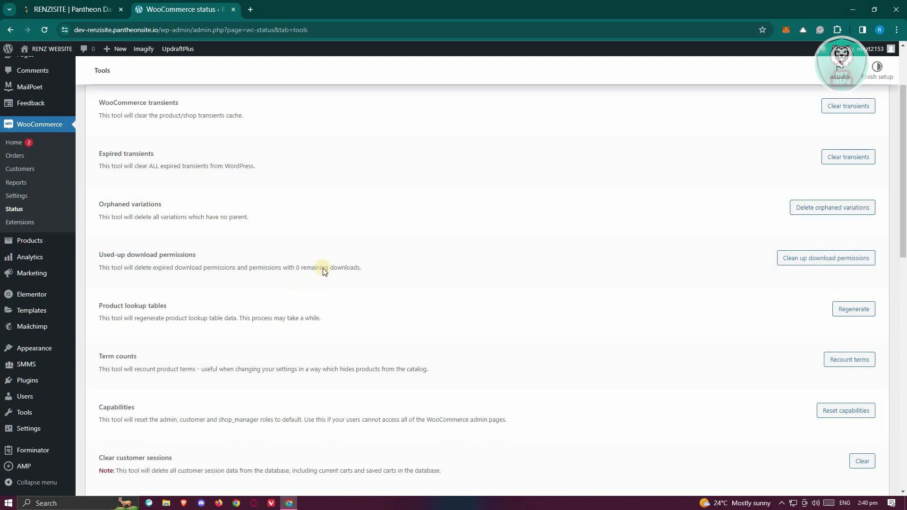
{"action": "scroll", "coordinate": [324, 265], "scroll_direction": "down", "scroll_amount": 2}
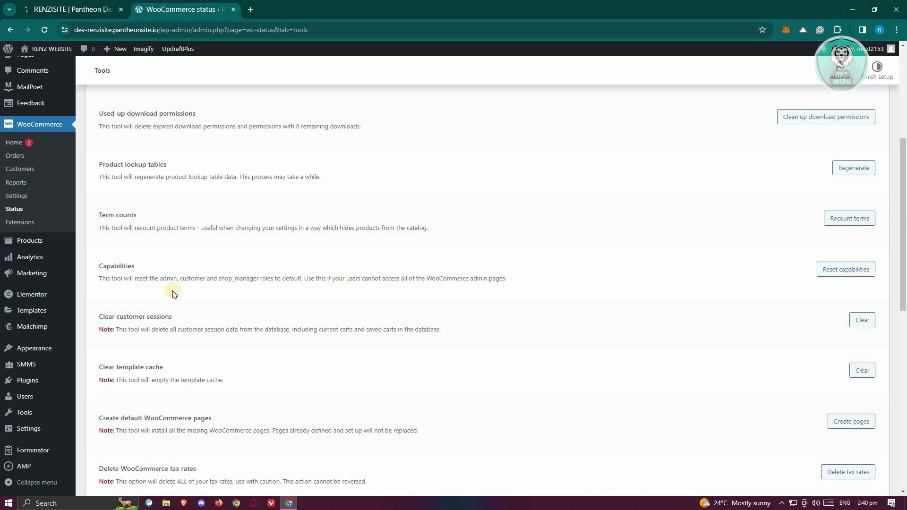
{"action": "scroll", "coordinate": [164, 292], "scroll_direction": "down", "scroll_amount": 1}
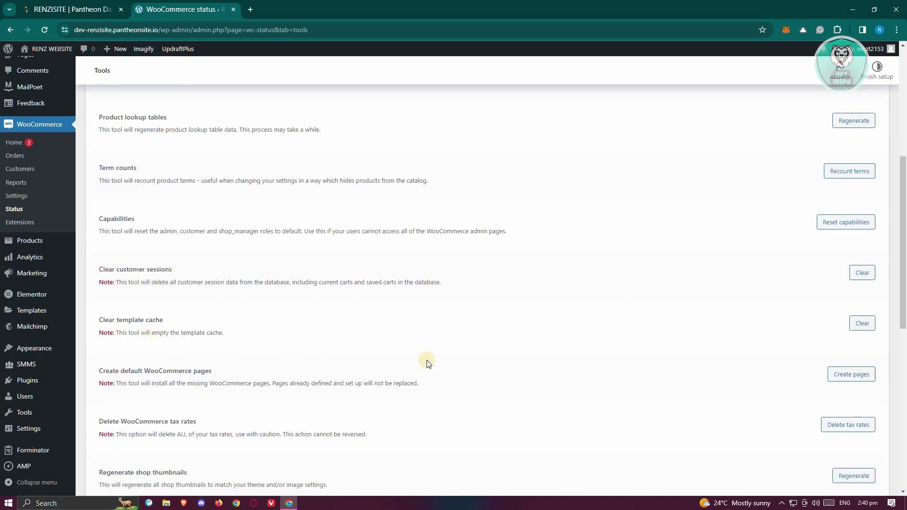
{"action": "scroll", "coordinate": [263, 277], "scroll_direction": "down", "scroll_amount": 2}
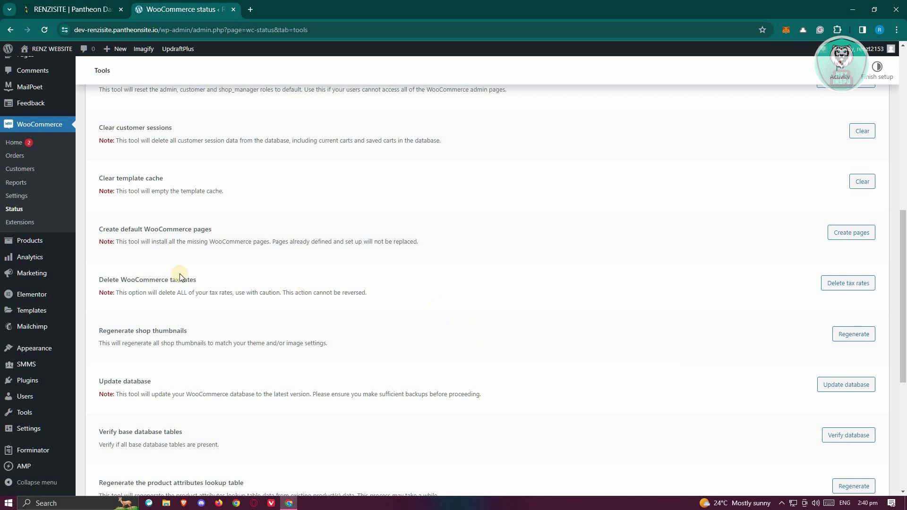
Step: Go to the Plugins page listing the 19 installed plugins
{"action": "left_click", "coordinate": [25, 381]}
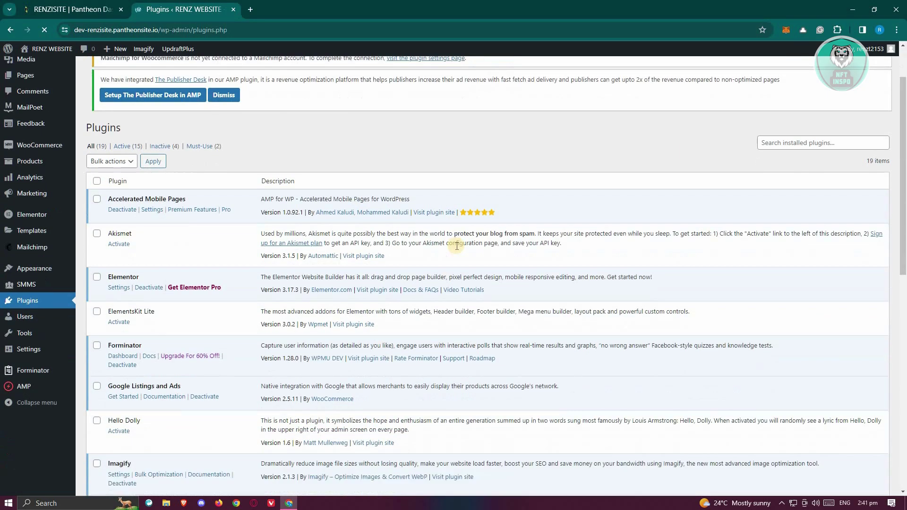
{"action": "scroll", "coordinate": [457, 246], "scroll_direction": "down", "scroll_amount": 1}
{"action": "scroll", "coordinate": [456, 246], "scroll_direction": "down", "scroll_amount": 1}
{"action": "scroll", "coordinate": [461, 252], "scroll_direction": "down", "scroll_amount": 1}
{"action": "scroll", "coordinate": [464, 251], "scroll_direction": "down", "scroll_amount": 2}
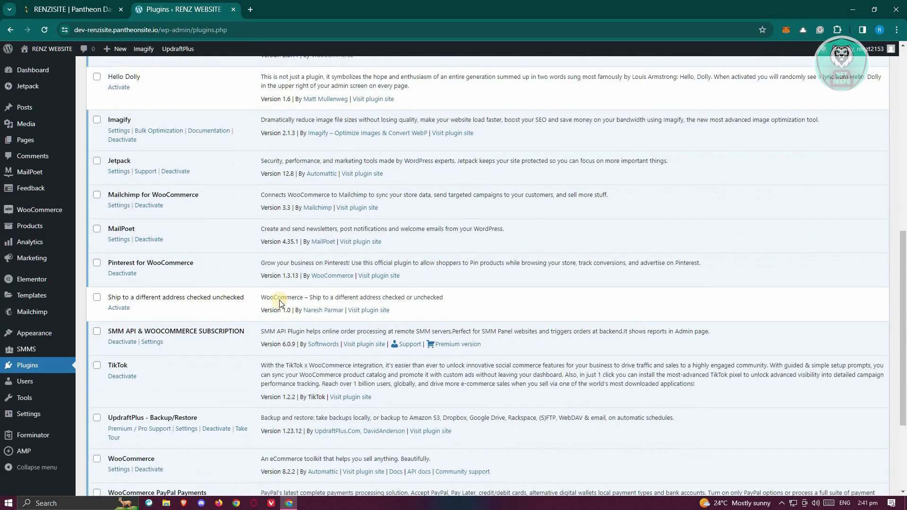
{"action": "scroll", "coordinate": [280, 304], "scroll_direction": "down", "scroll_amount": 2}
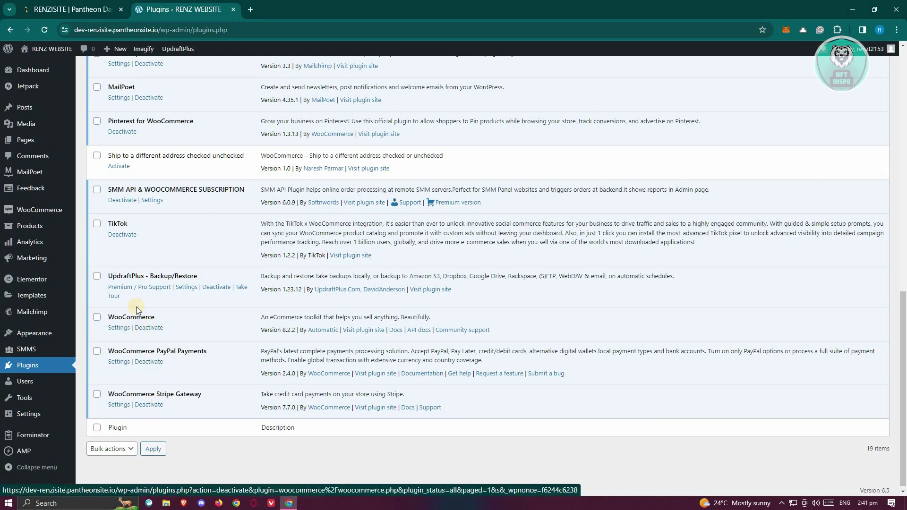
Step: Show the WooCommerce General settings with store address and selling location options
{"action": "left_click", "coordinate": [122, 330]}
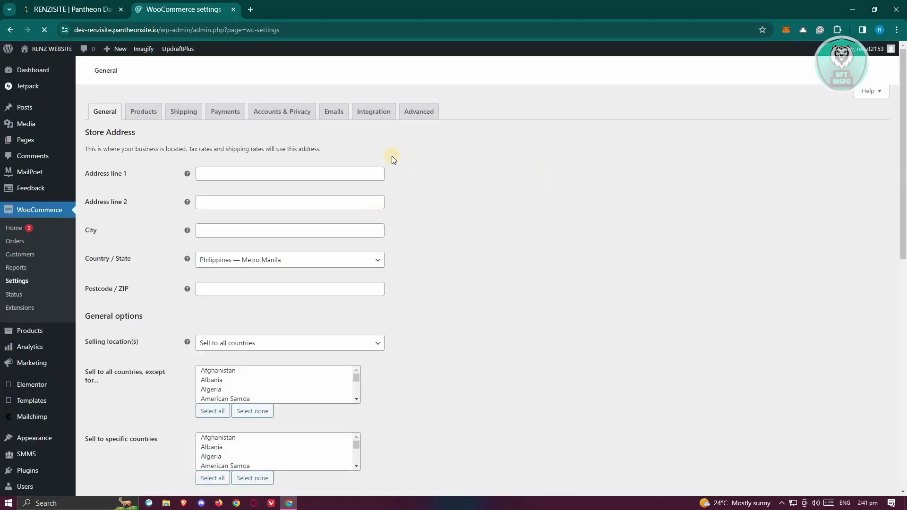
{"action": "scroll", "coordinate": [630, 289], "scroll_direction": "down", "scroll_amount": 4}
{"action": "scroll", "coordinate": [630, 288], "scroll_direction": "down", "scroll_amount": 2}
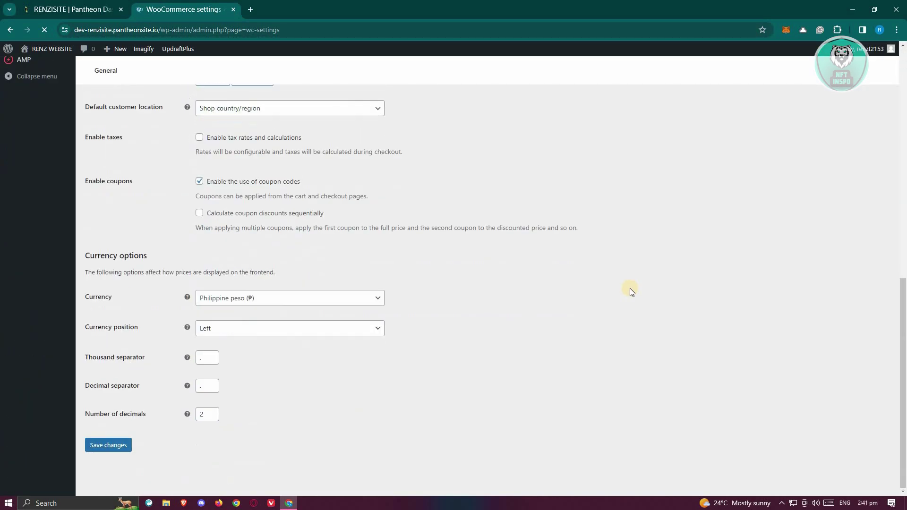
{"action": "scroll", "coordinate": [626, 284], "scroll_direction": "up", "scroll_amount": 5}
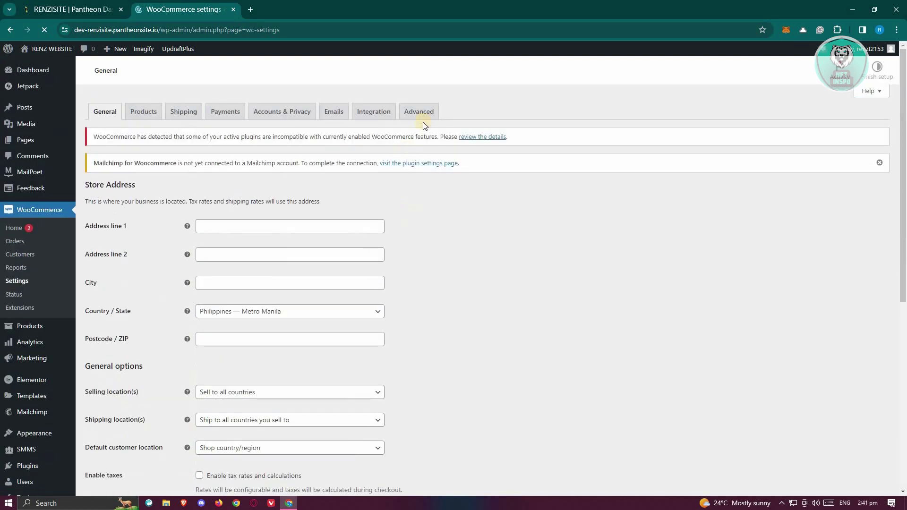
Step: Switch from the General settings to the Advanced WooCommerce settings section
{"action": "left_click", "coordinate": [429, 111]}
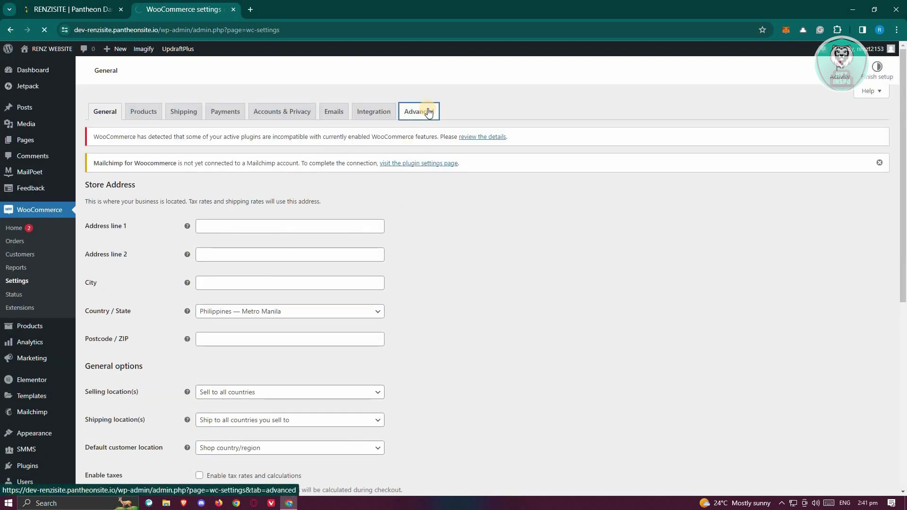